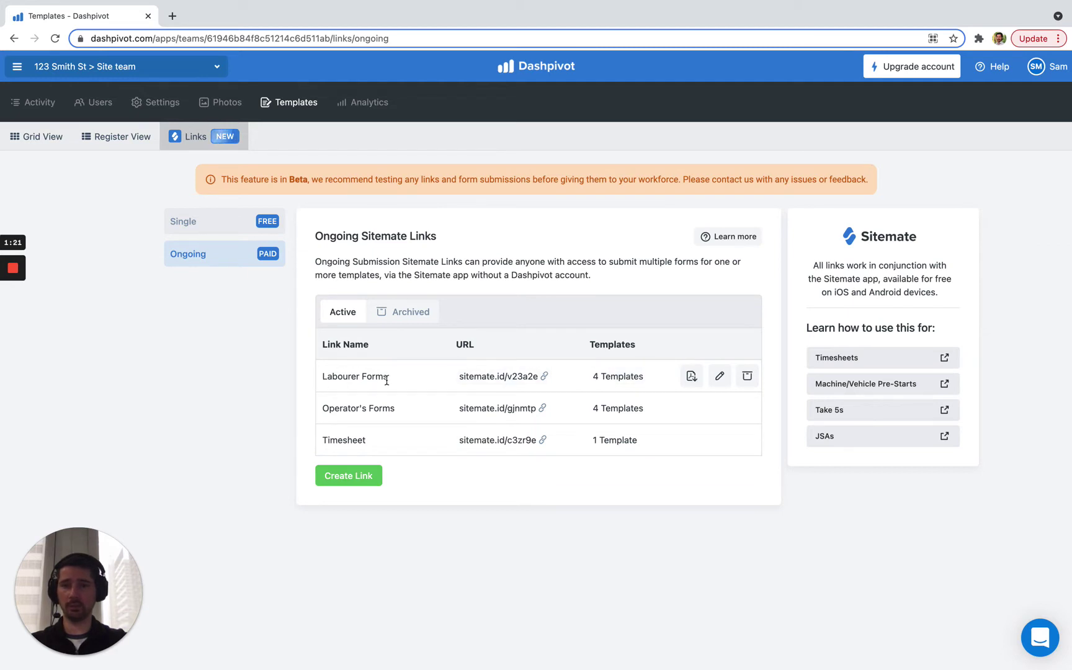
# - After checking the Labourer Forms link's templates, generate link 'Excavator Prestart' for the Excavator Prestart template only
pyautogui.click(616, 377)
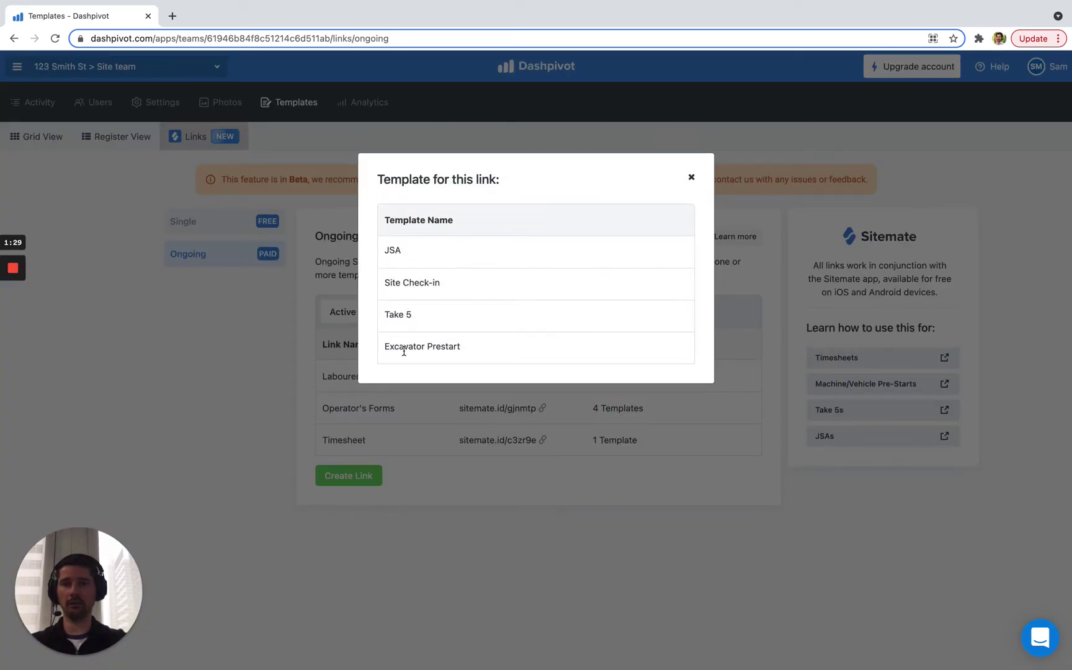
pyautogui.click(692, 179)
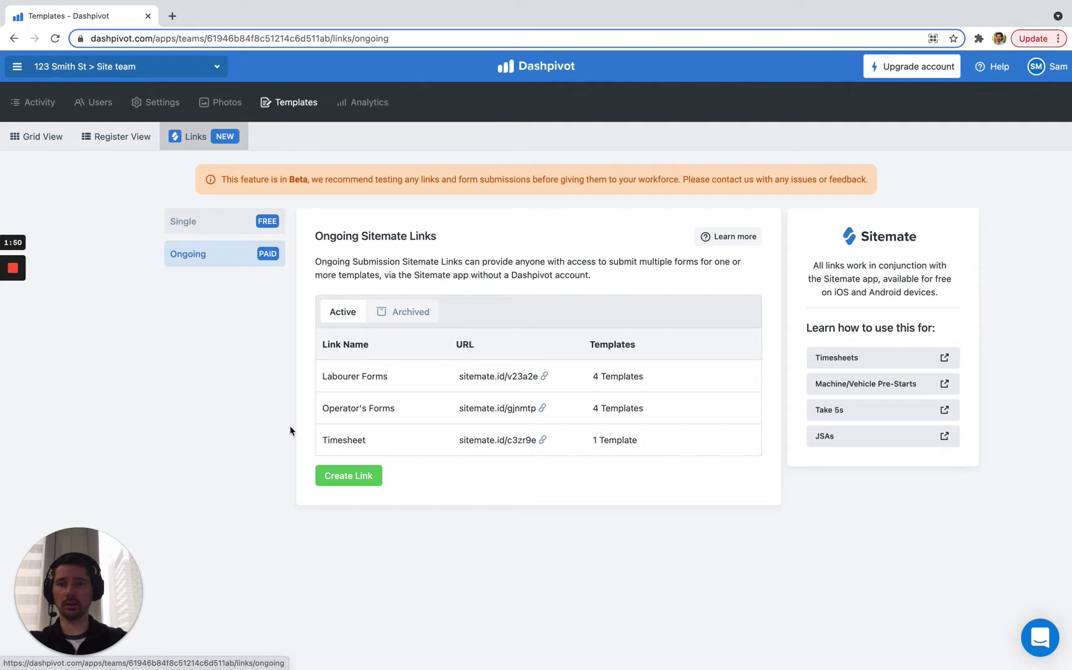
pyautogui.click(344, 485)
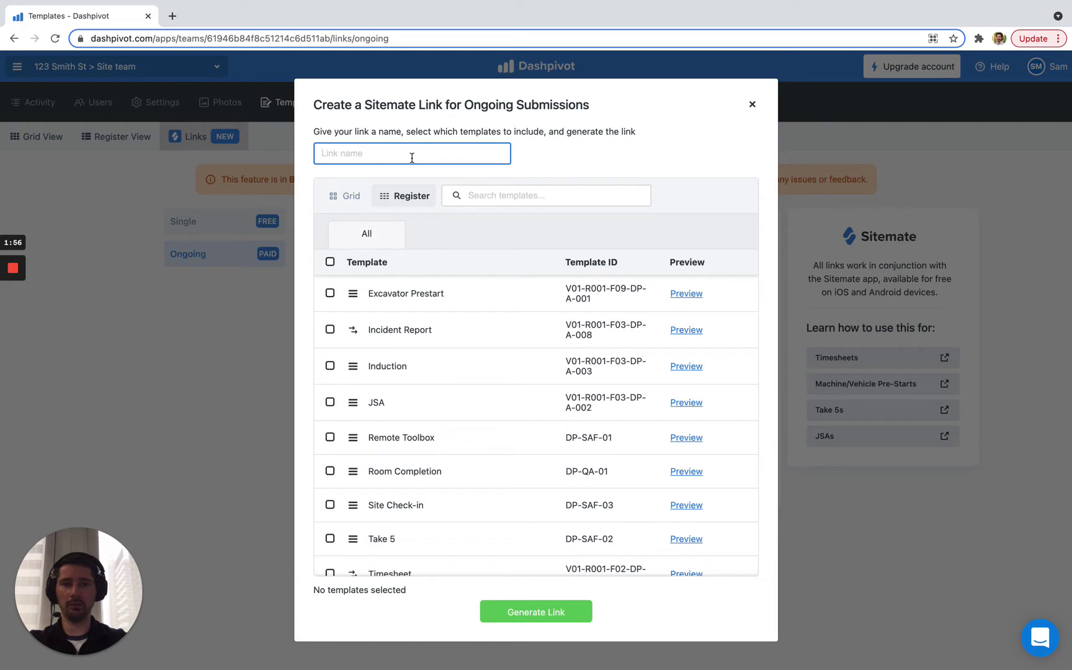
pyautogui.write('Exc')
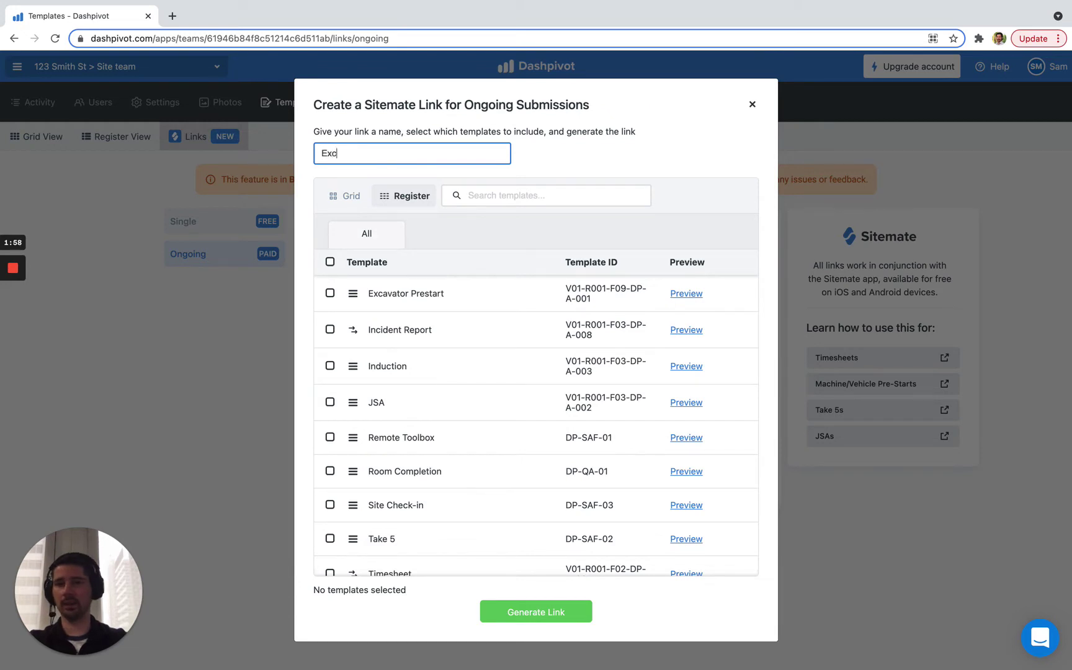
pyautogui.write('ava')
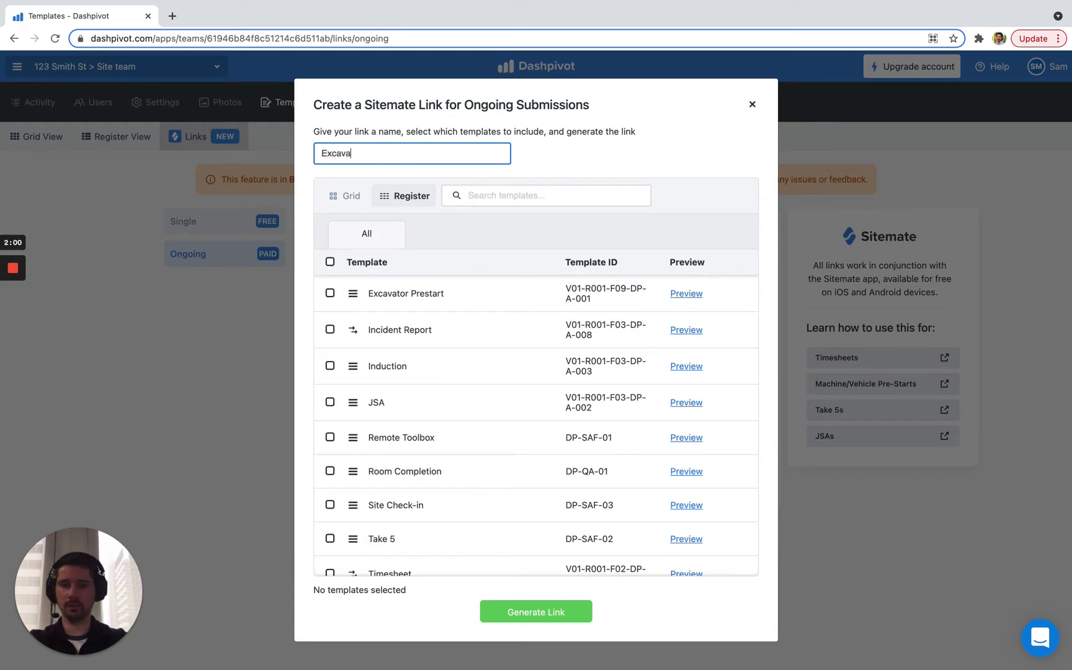
pyautogui.write('tor Prestart')
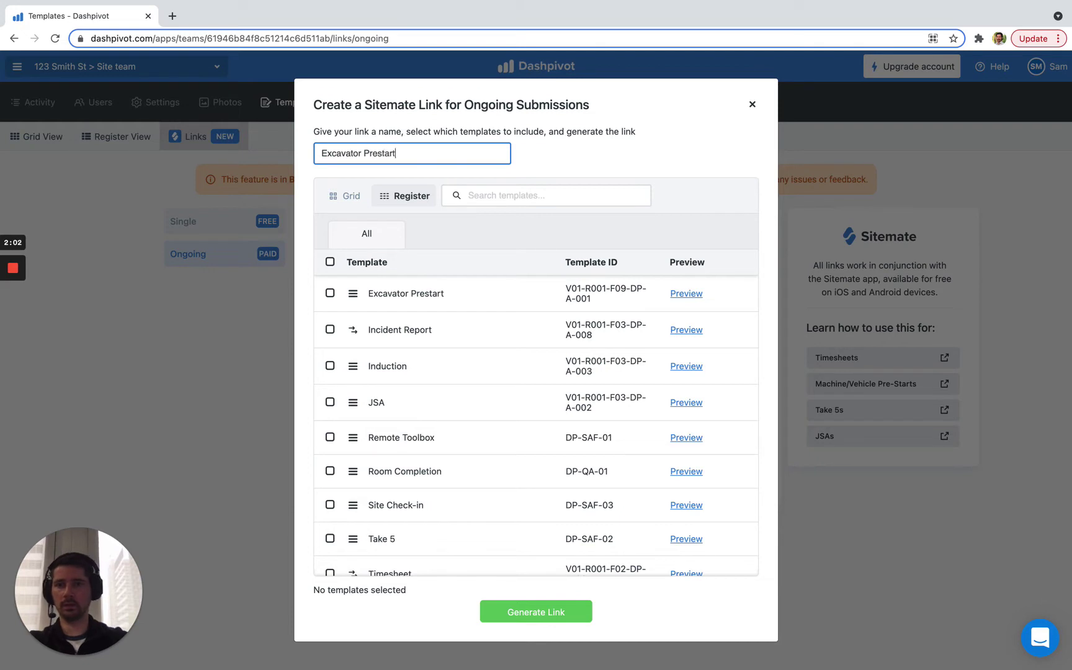
pyautogui.click(329, 293)
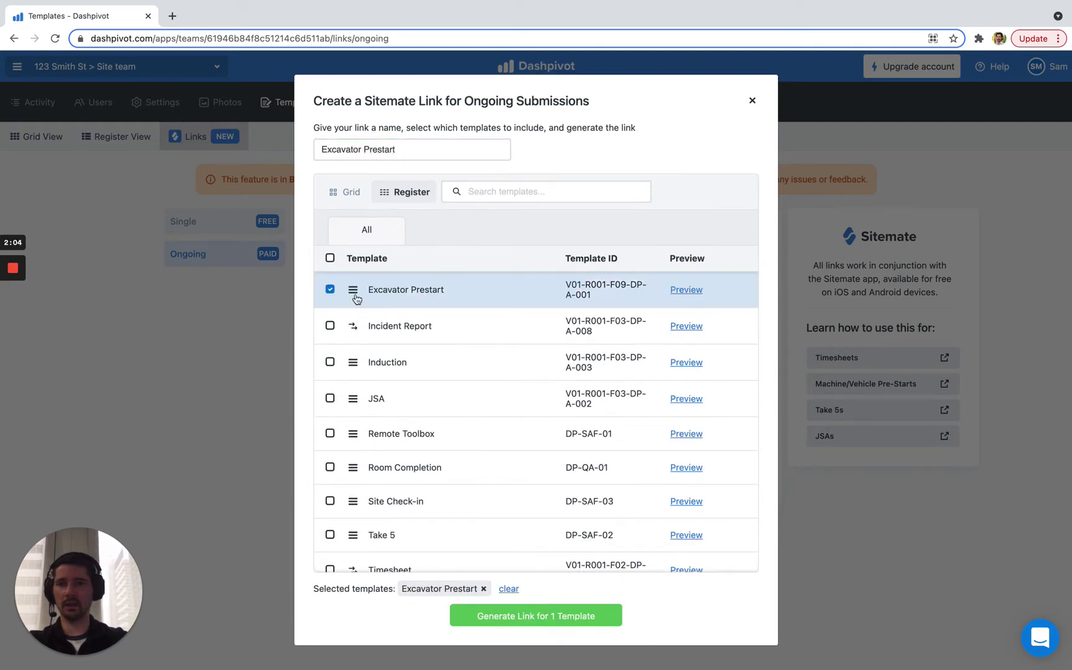
pyautogui.click(496, 616)
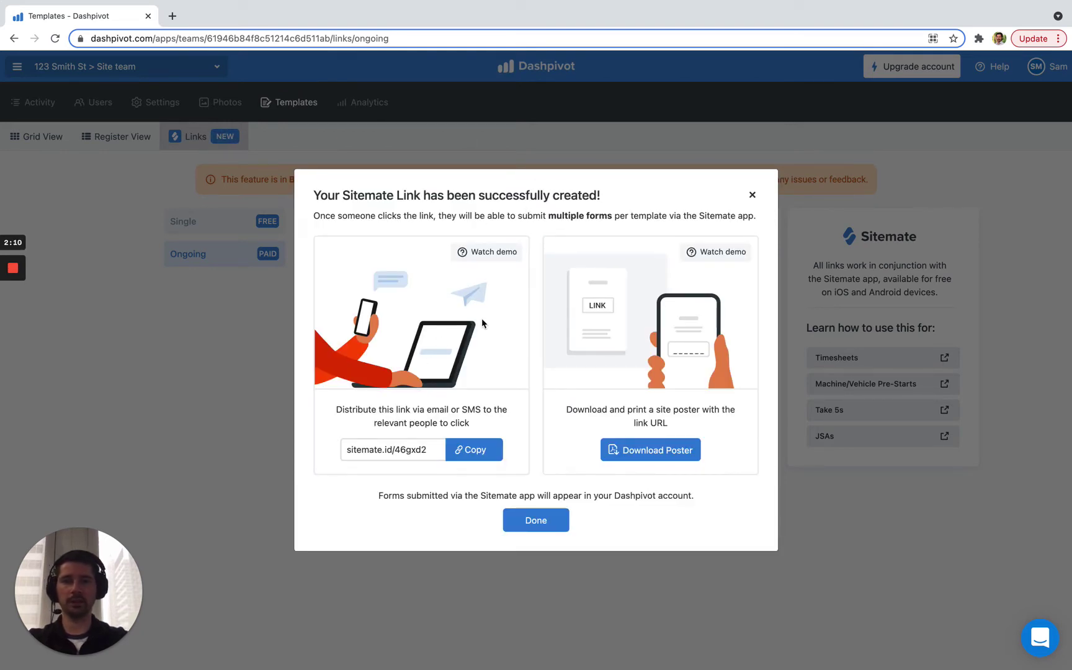
# - Copy the Excavator Prestart link URL and bring up its QR site poster for download
pyautogui.click(459, 449)
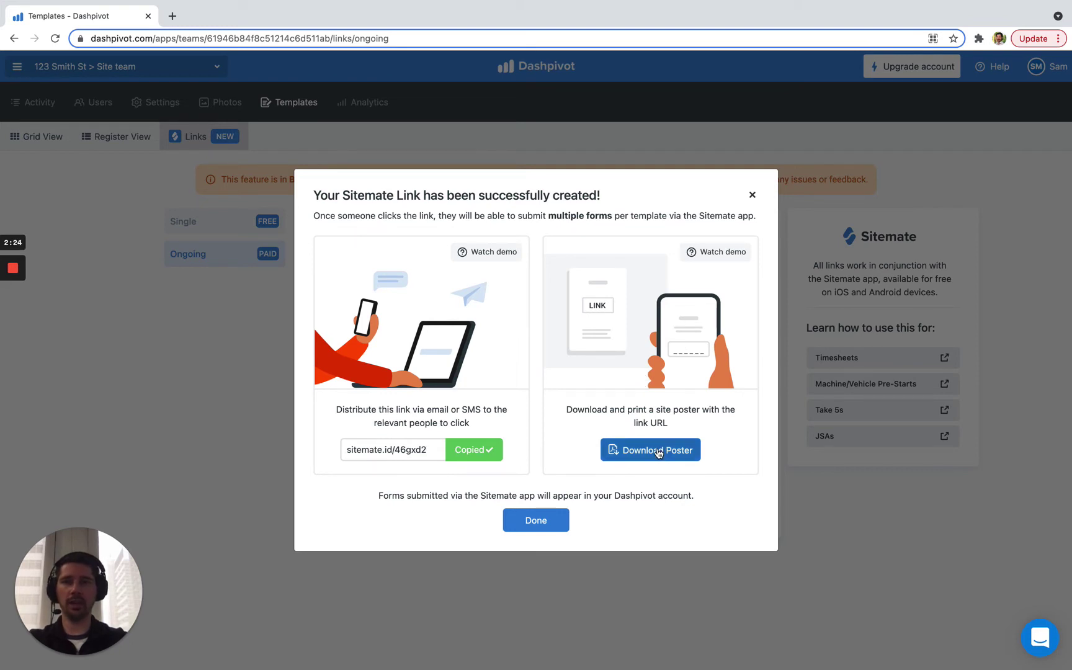
pyautogui.click(658, 453)
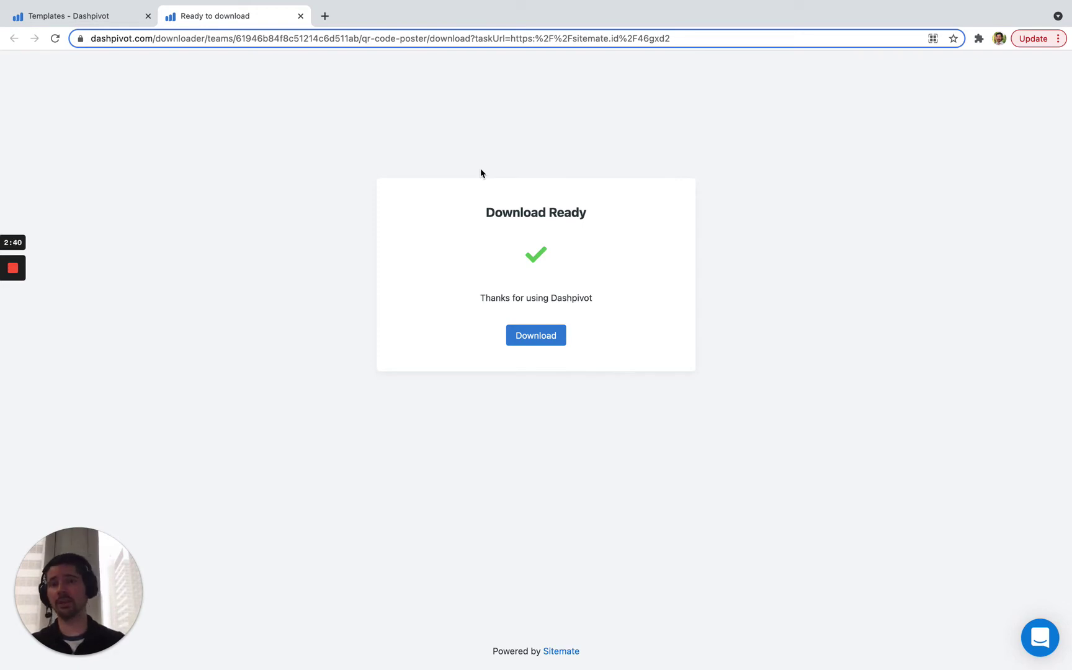
# - Download the Excavator Prestart QR poster PDF and read it down to the footer
pyautogui.click(532, 335)
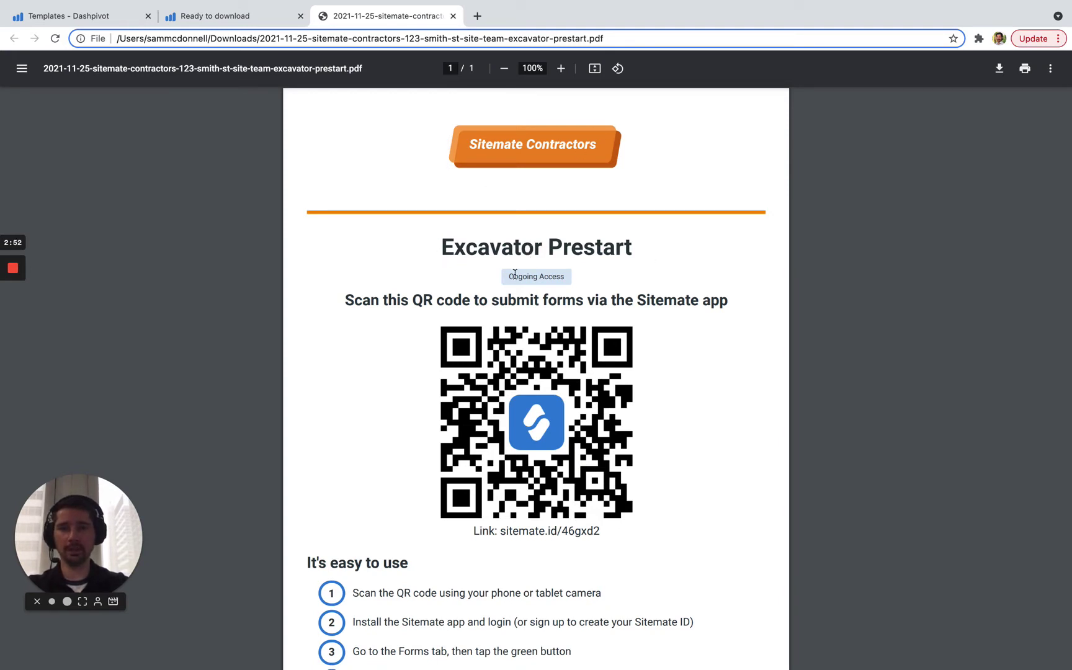
pyautogui.moveTo(515, 273); pyautogui.dragTo(608, 280)
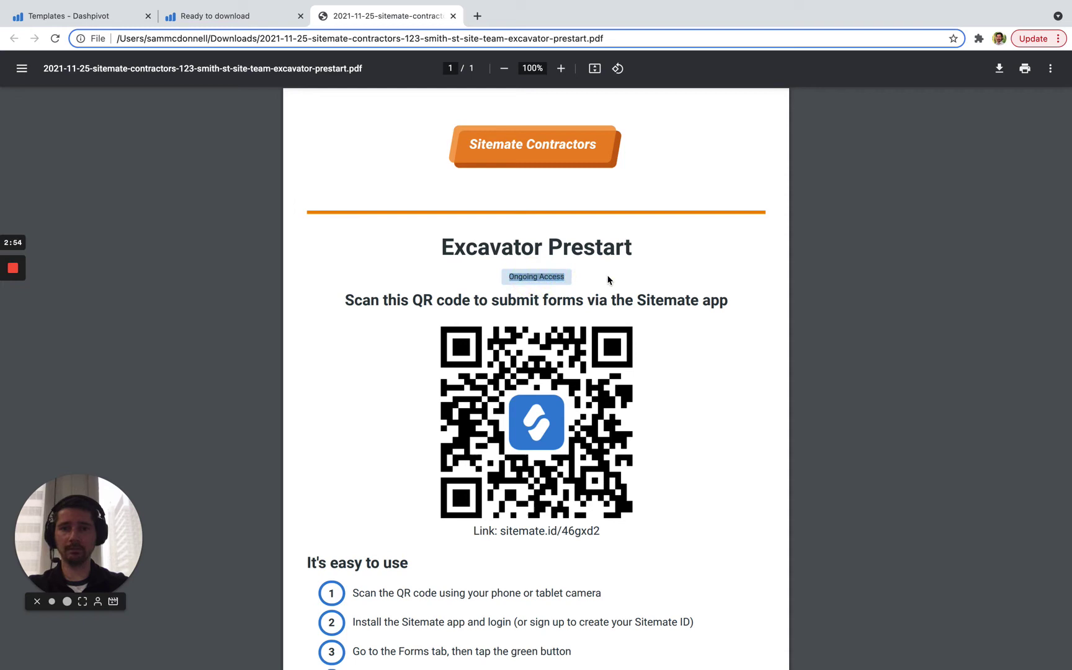
pyautogui.click(608, 280)
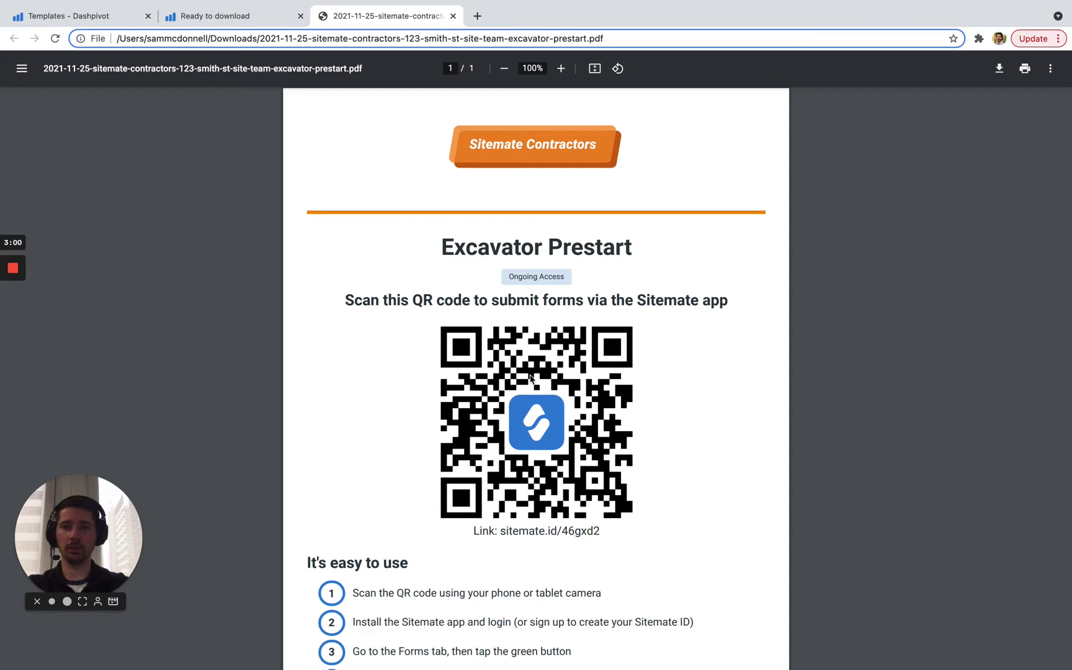
pyautogui.scroll(-1, 481, 415)
pyautogui.scroll(-3, 481, 416)
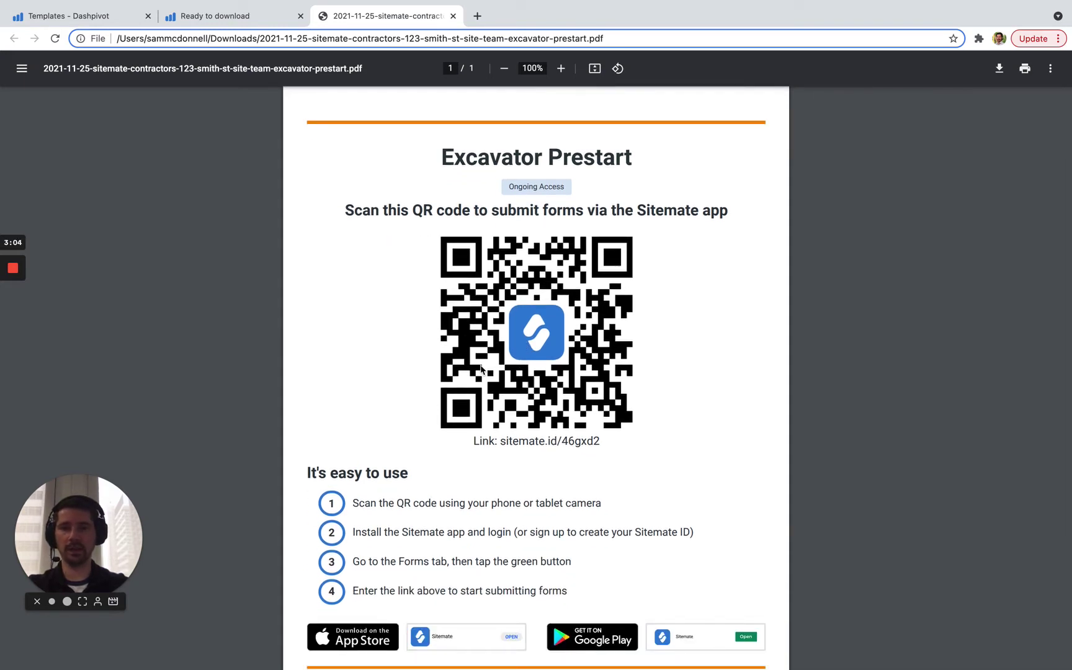
pyautogui.scroll(-2, 481, 368)
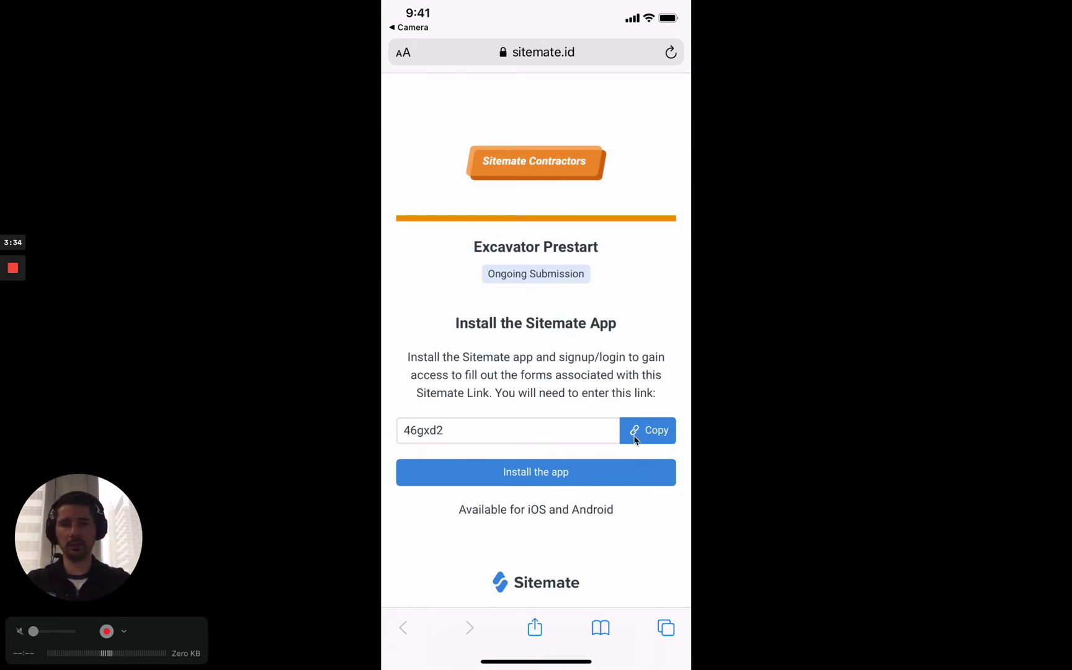
# - In the Sitemate app, add forms by pasting the copied Excavator Prestart link code and acknowledge the confirmation
pyautogui.click(665, 437)
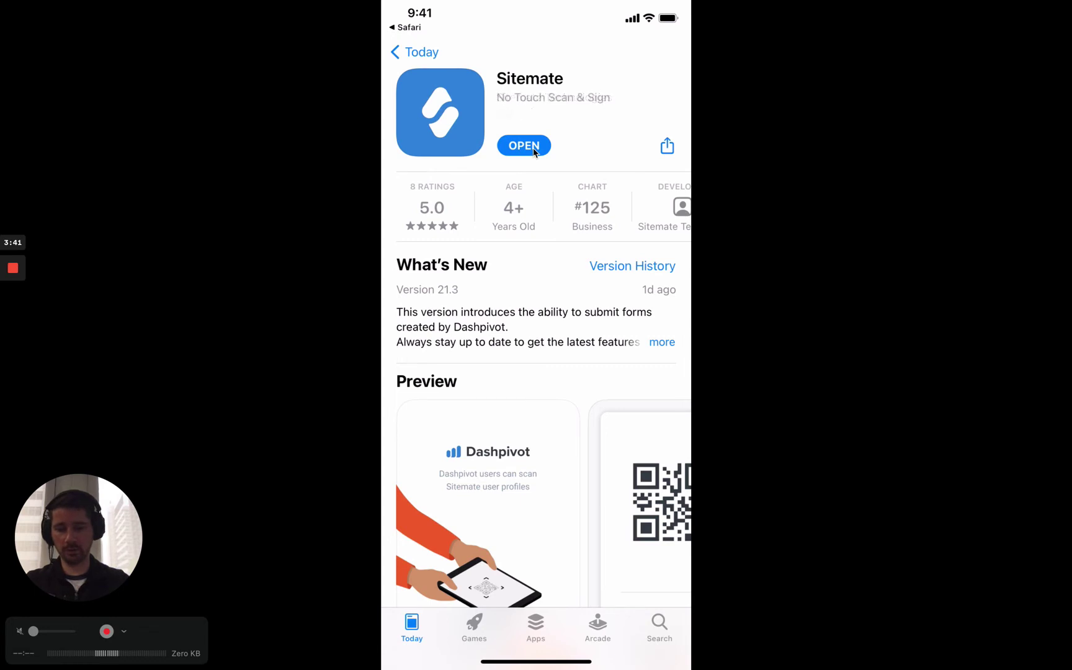
pyautogui.click(524, 146)
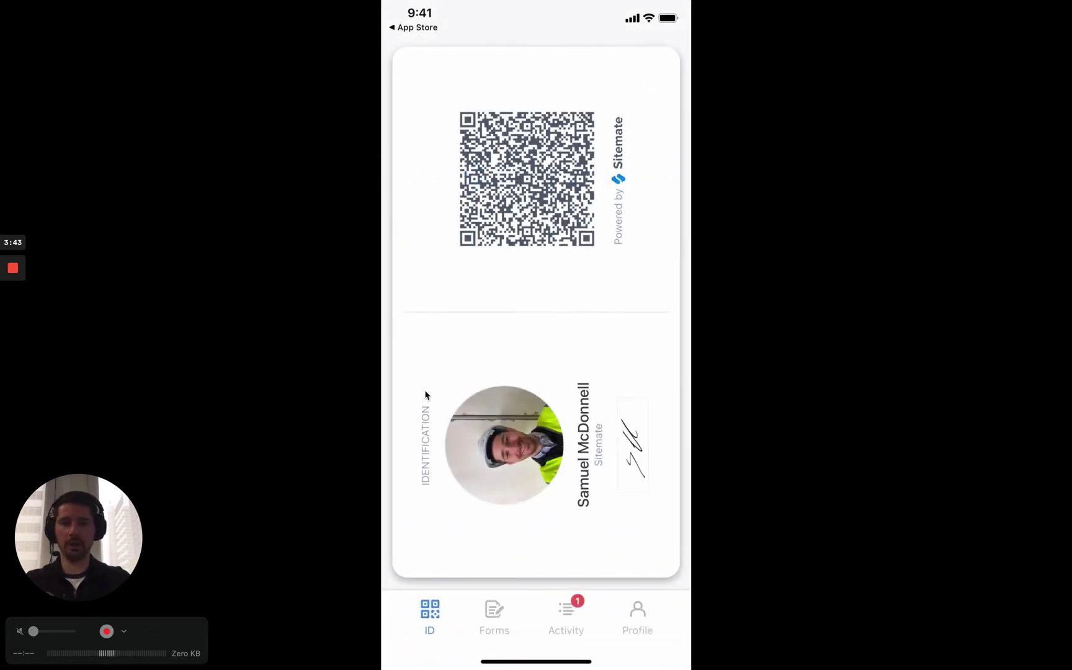
pyautogui.click(507, 619)
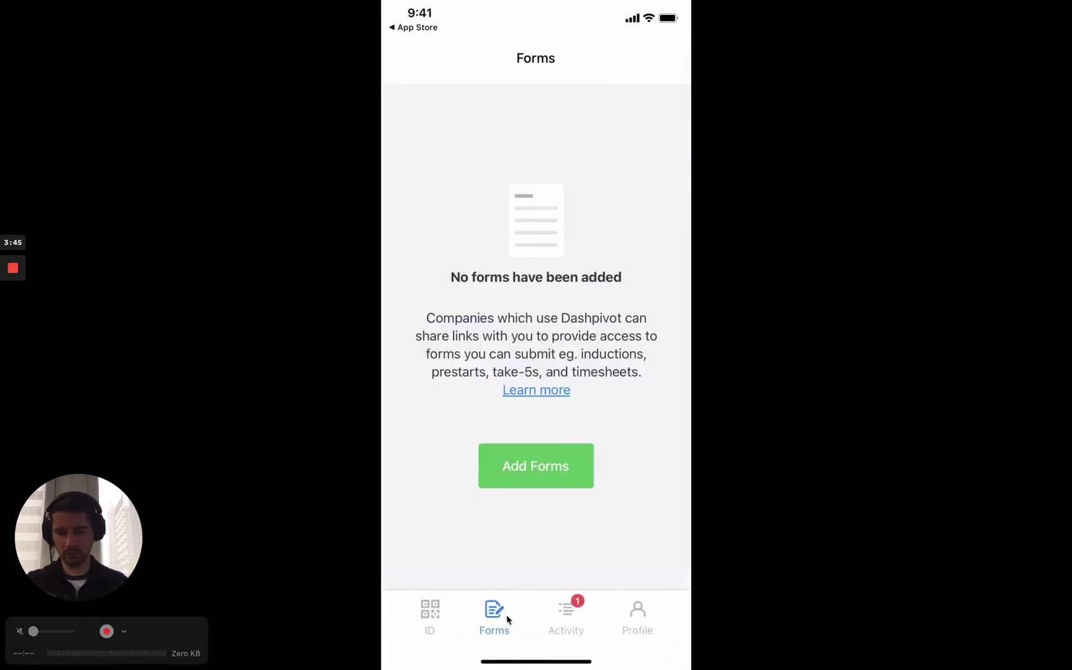
pyautogui.click(576, 465)
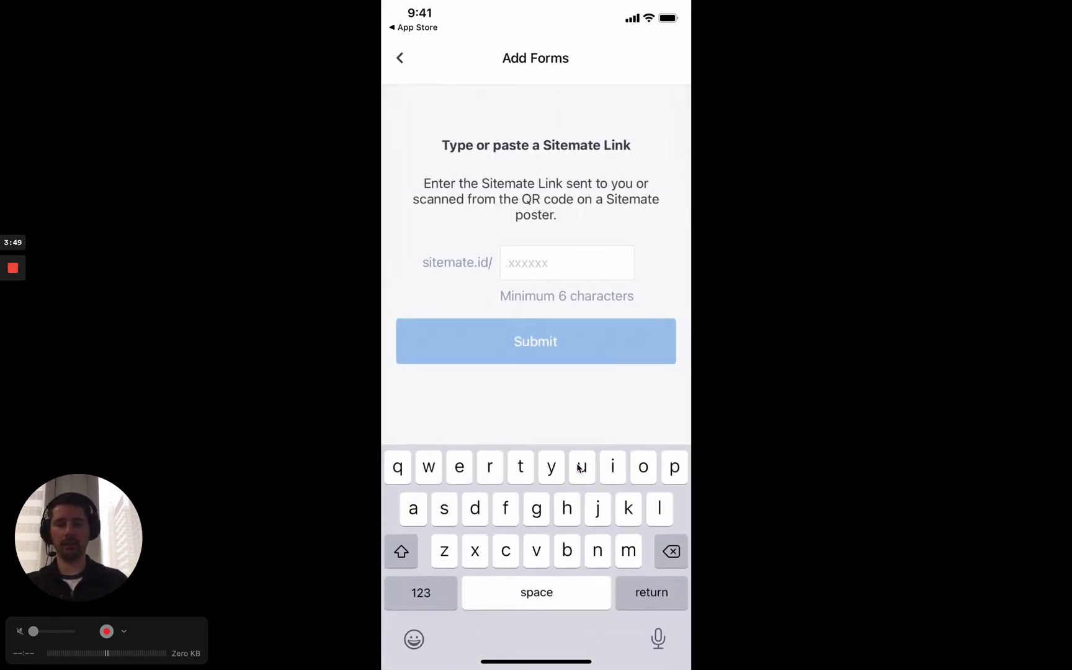
pyautogui.click(521, 263)
pyautogui.click(508, 227)
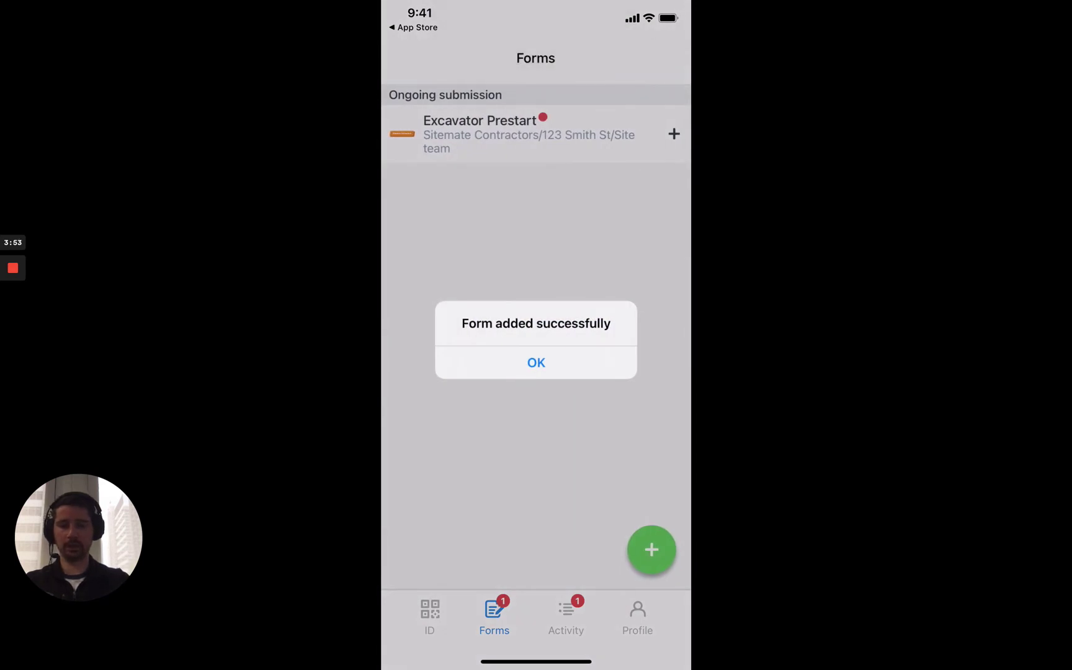
pyautogui.click(536, 362)
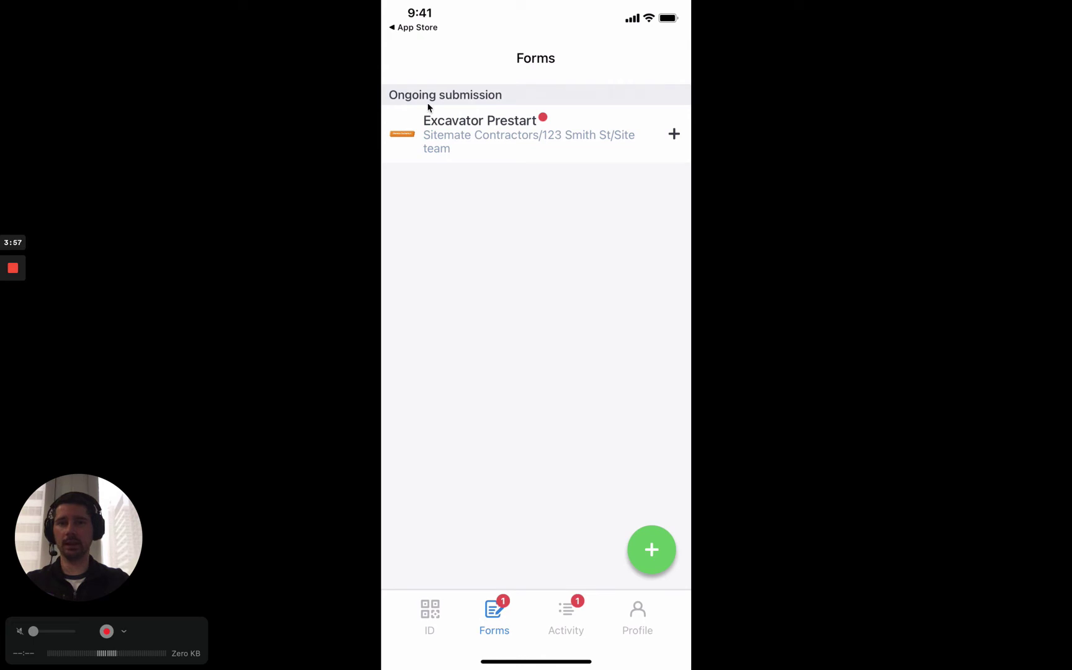
# - Submit an Excavator Prestart form with today's date, plant 16T Excavator, location Zone 2
pyautogui.click(583, 151)
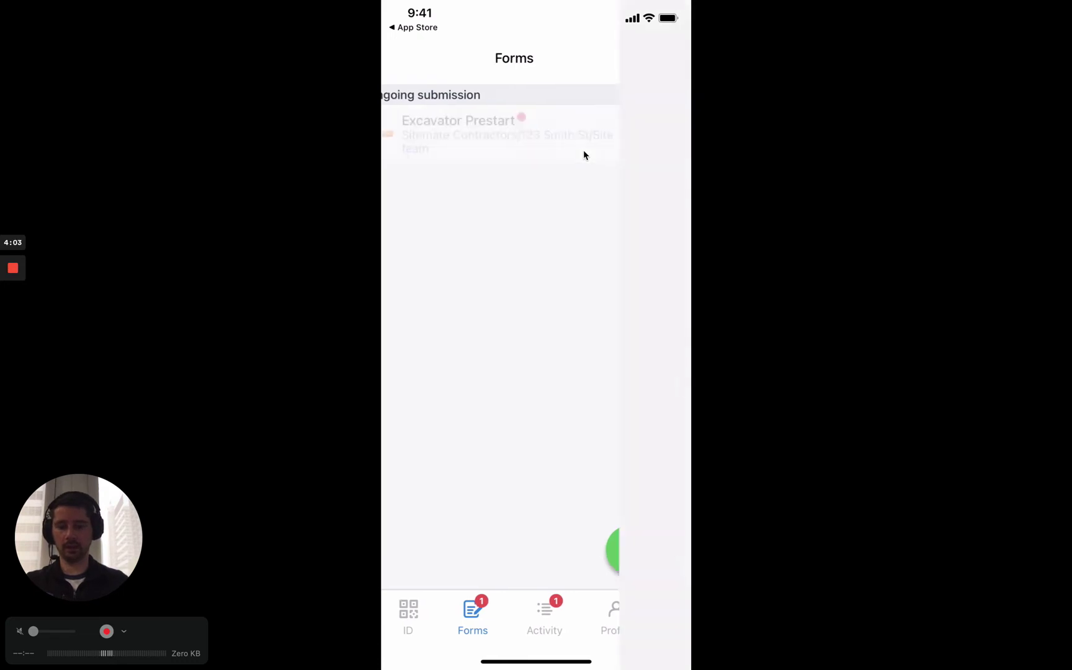
pyautogui.click(650, 499)
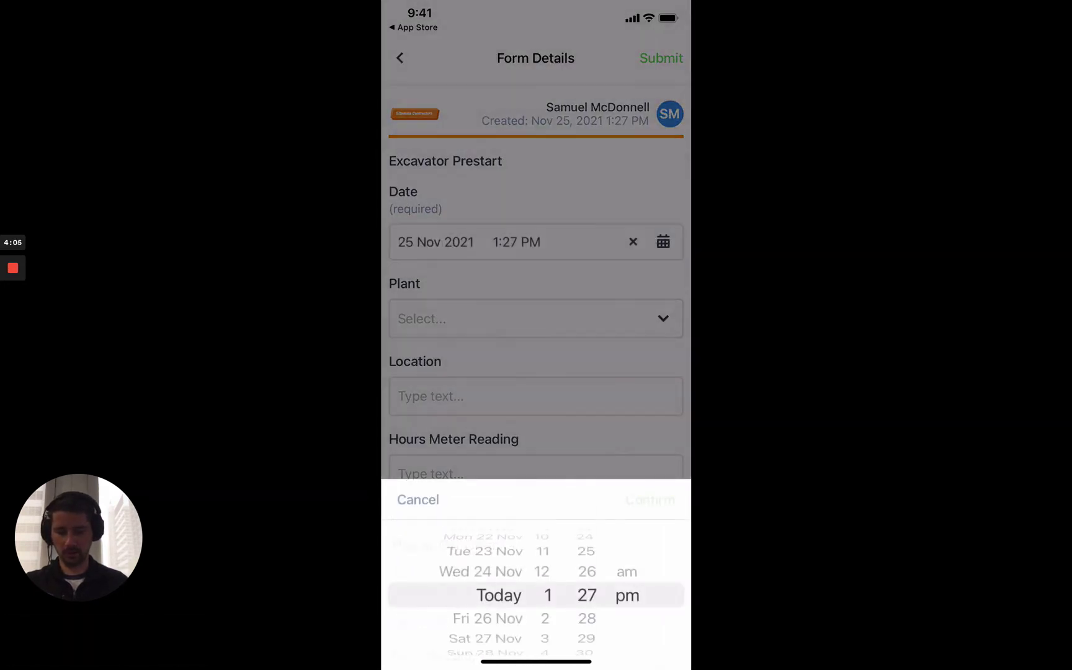
pyautogui.click(536, 318)
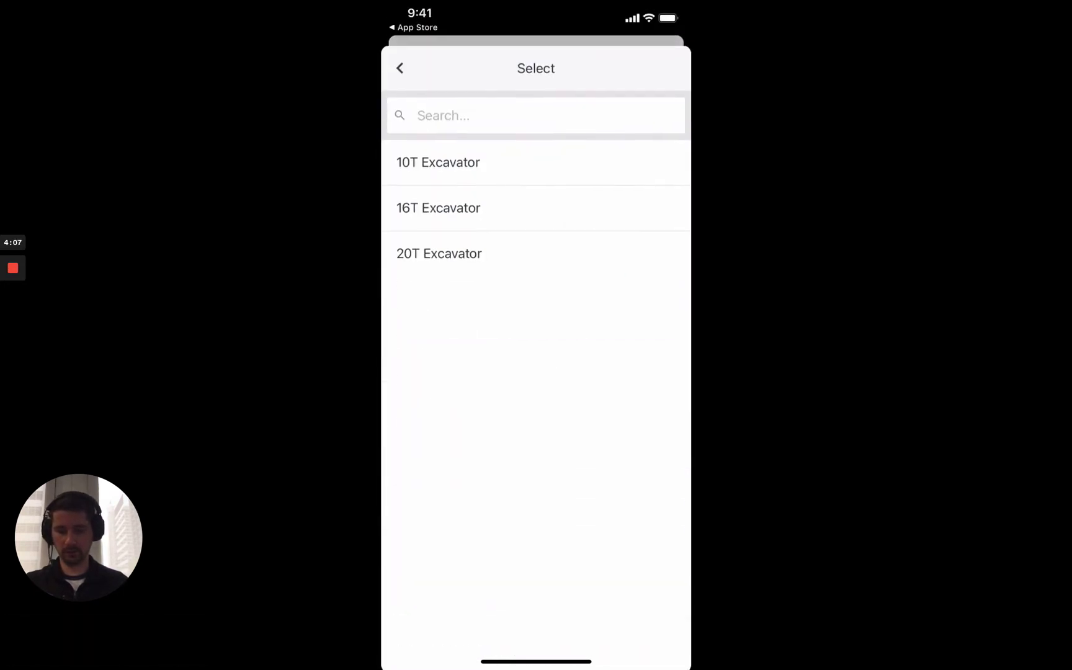
pyautogui.click(438, 204)
pyautogui.scroll(-1, 536, 384)
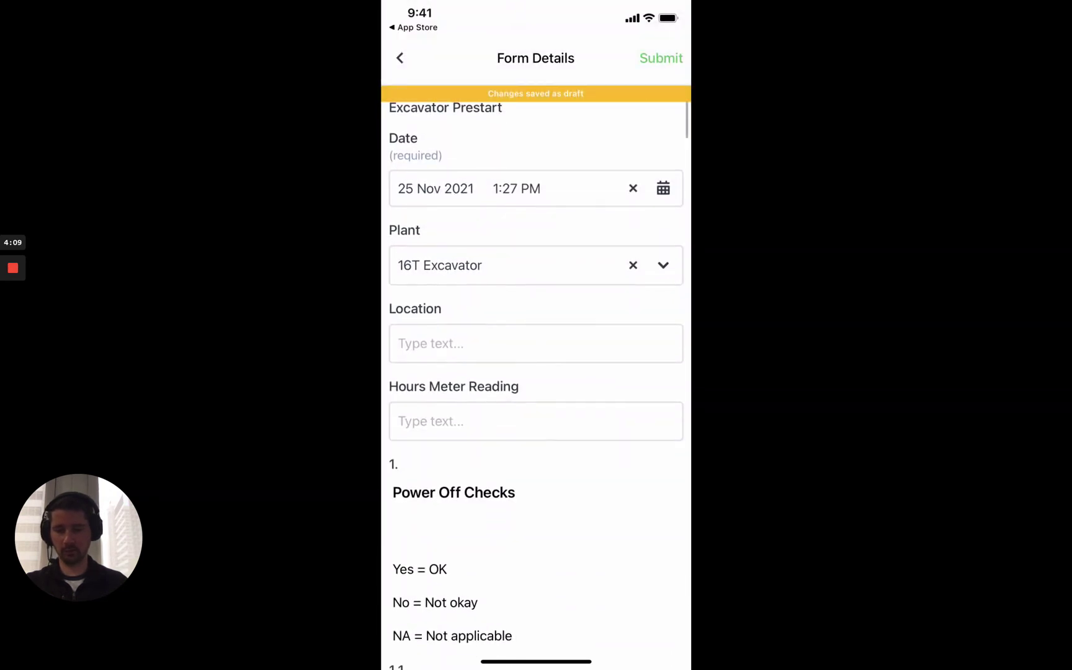
pyautogui.click(536, 344)
pyautogui.write('Zone 2')
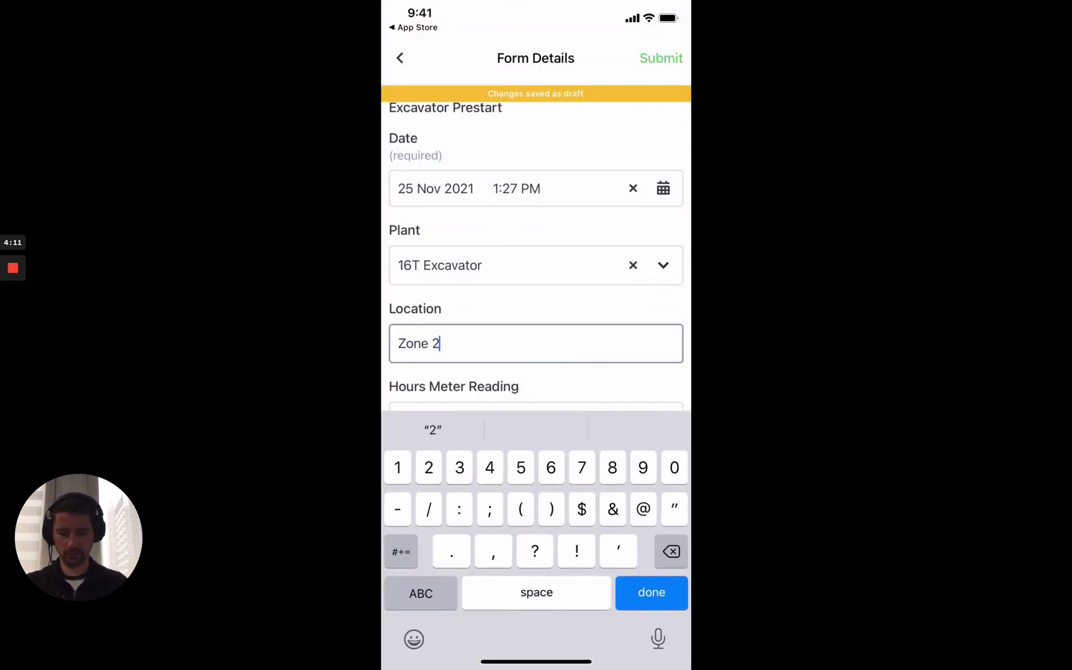
pyautogui.press('Return')
pyautogui.scroll(2, 535, 372)
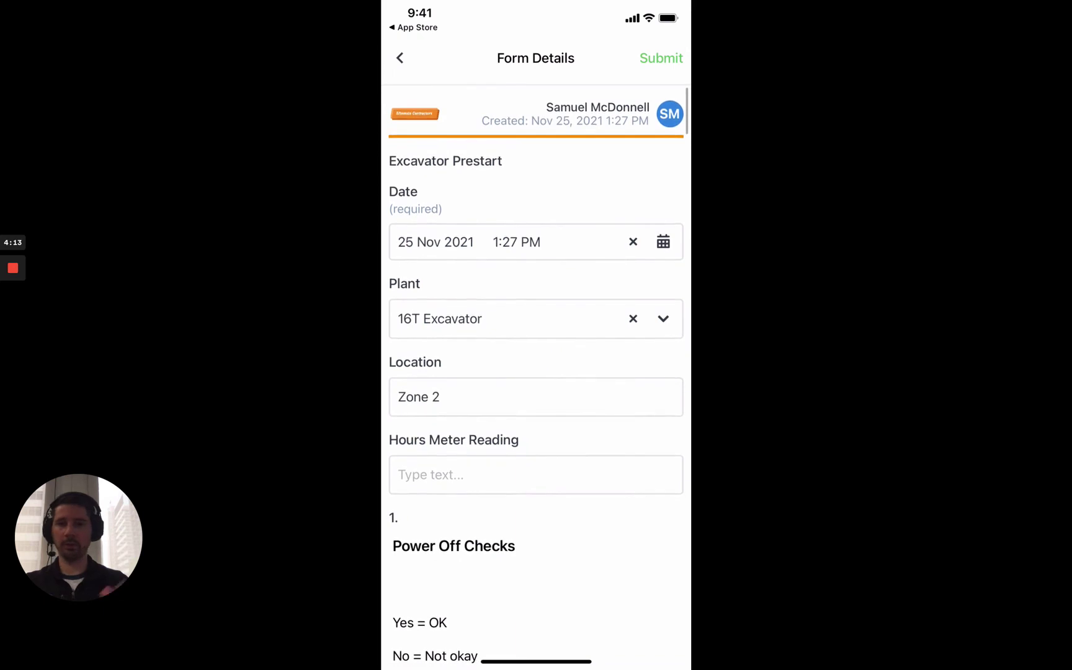
pyautogui.click(655, 58)
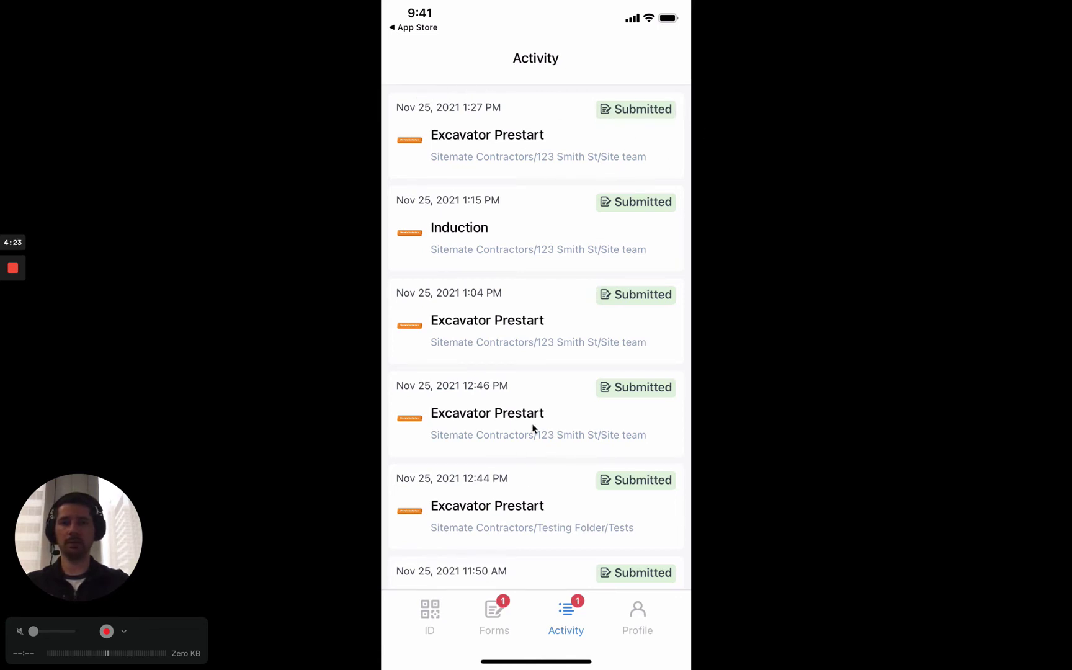
pyautogui.click(497, 614)
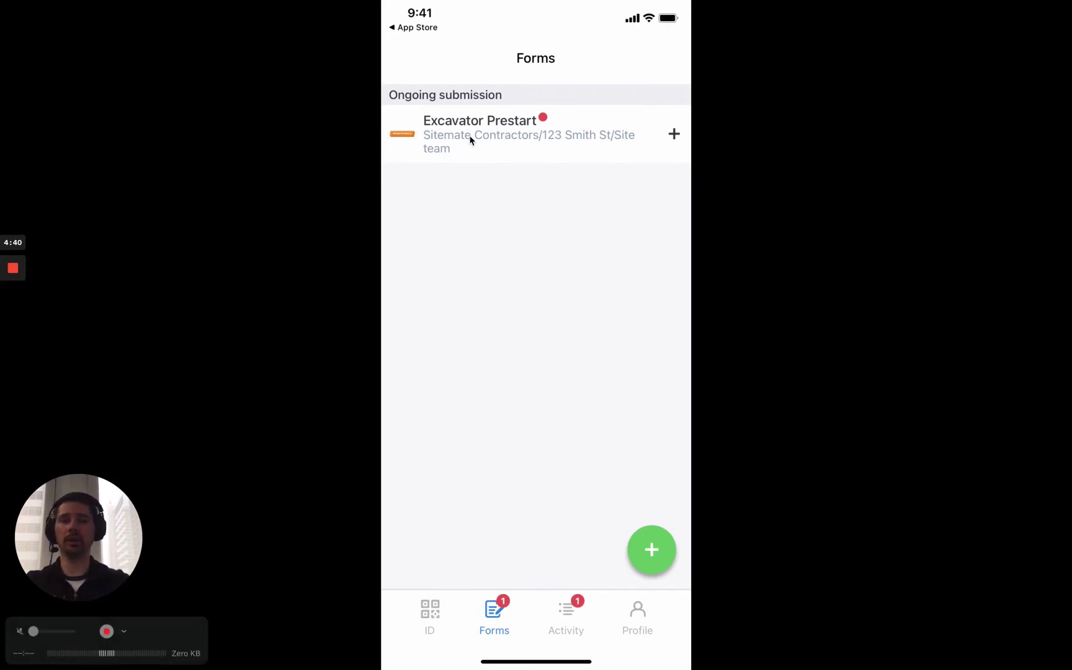
# - Back in Dashpivot, close the link dialog and open the Excavator Prestart timeline showing the 1:27 PM submission
pyautogui.press('super+Tab')
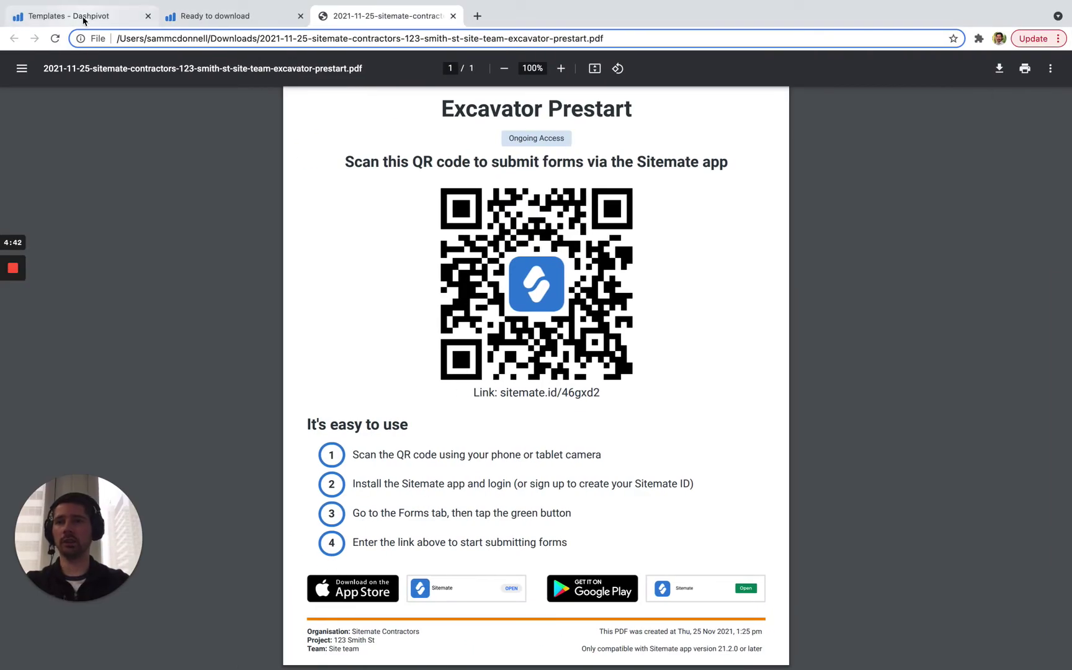
pyautogui.click(84, 19)
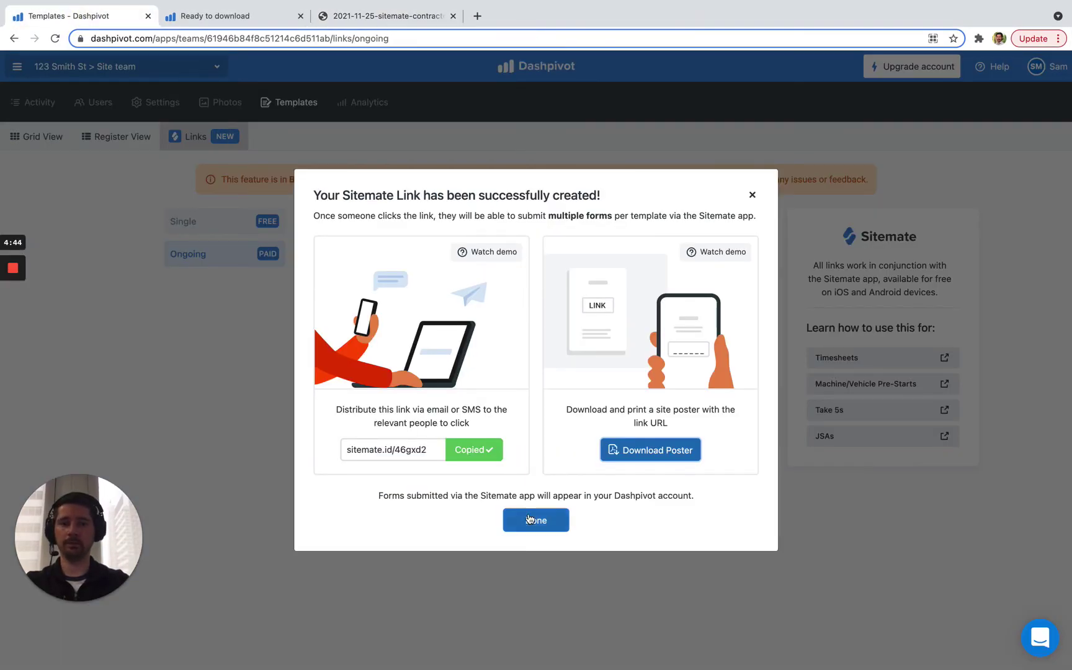
pyautogui.click(529, 518)
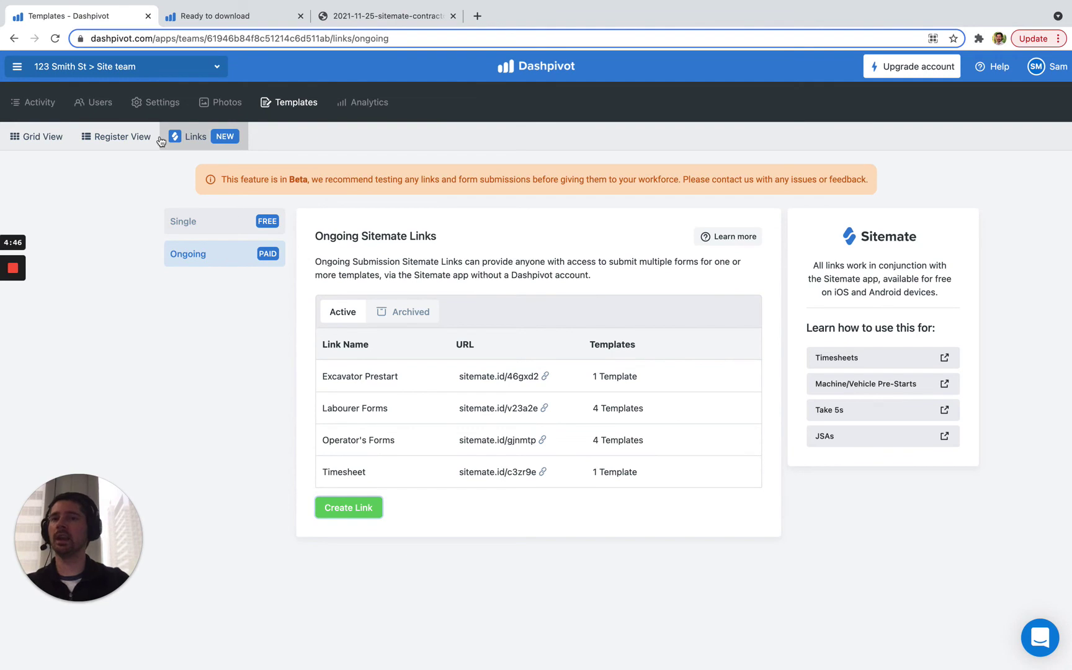
pyautogui.click(294, 112)
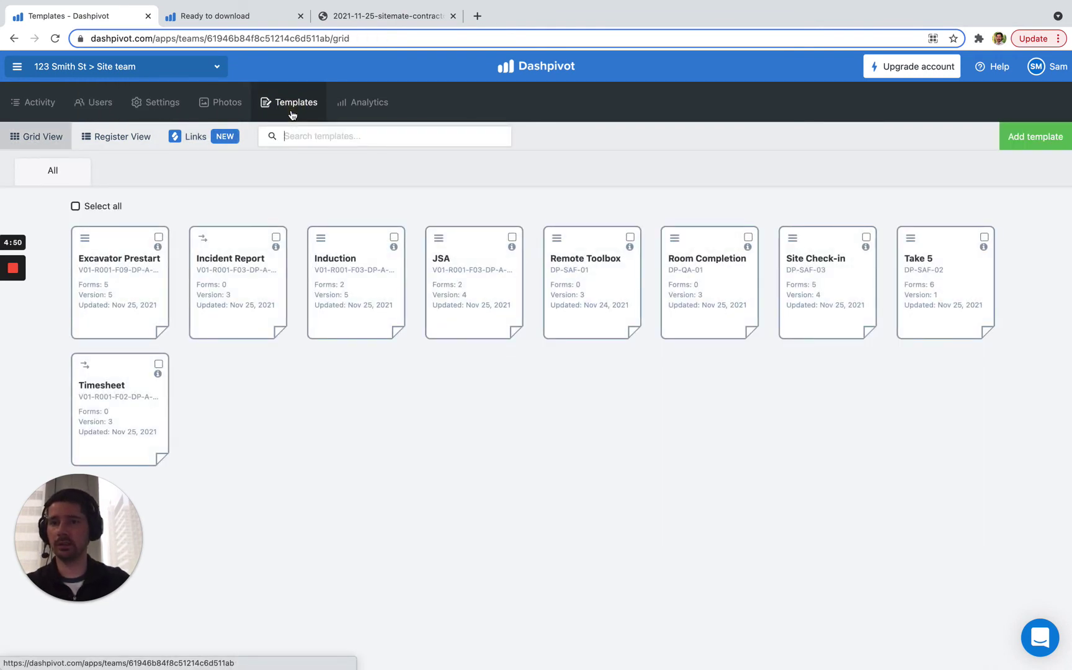
pyautogui.click(131, 261)
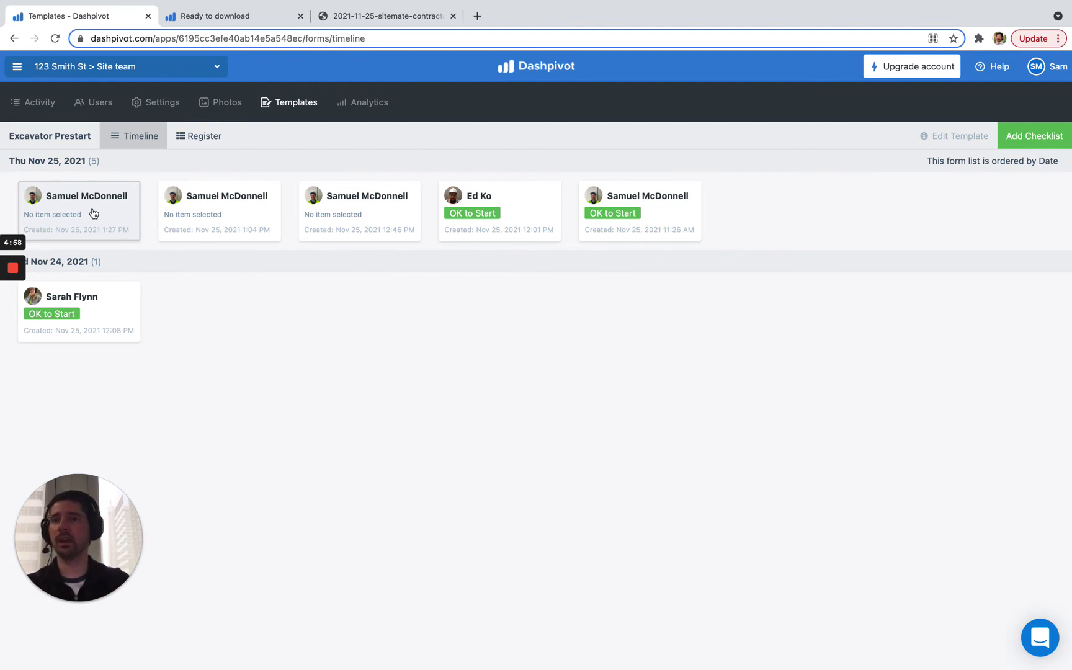
pyautogui.click(98, 113)
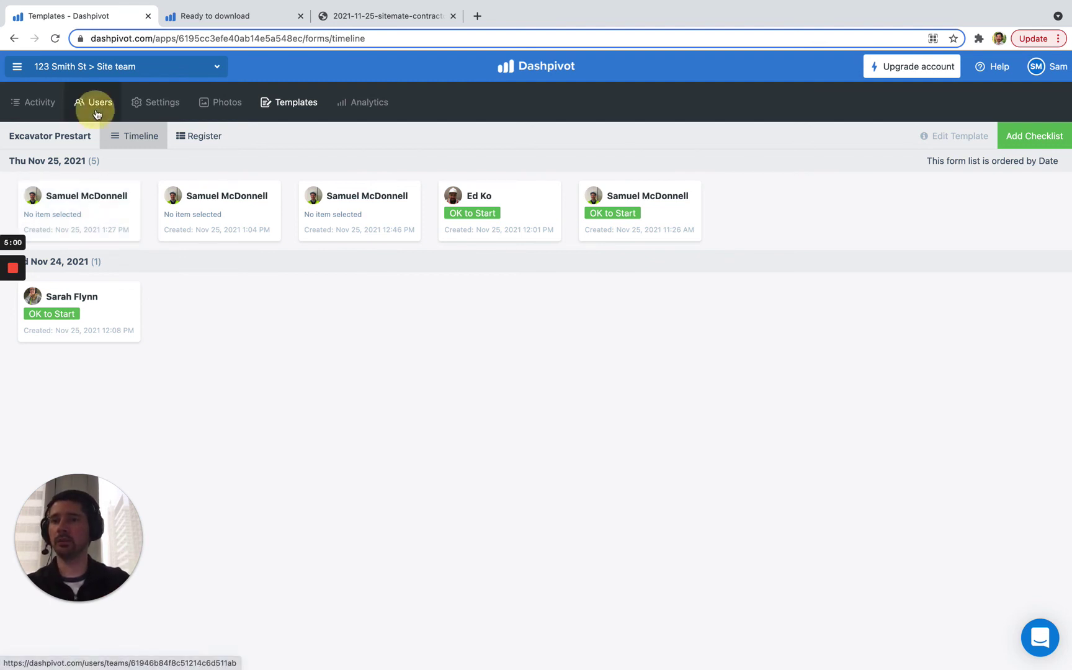
# - Delete the test submitter's row under Form Users and confirm Remove
pyautogui.click(206, 296)
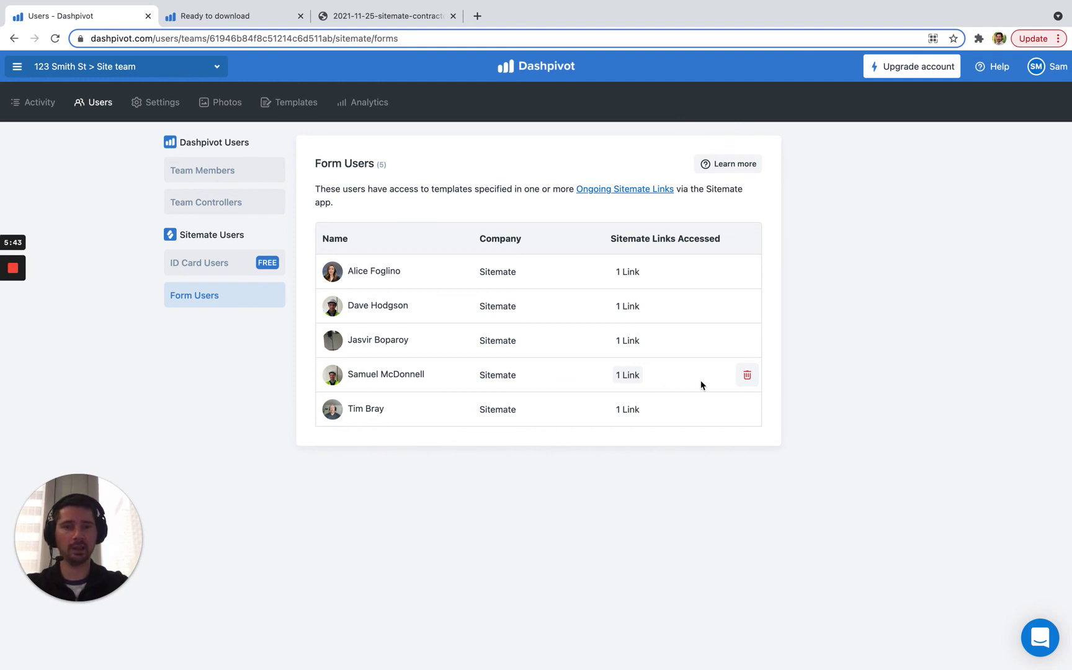
pyautogui.click(747, 376)
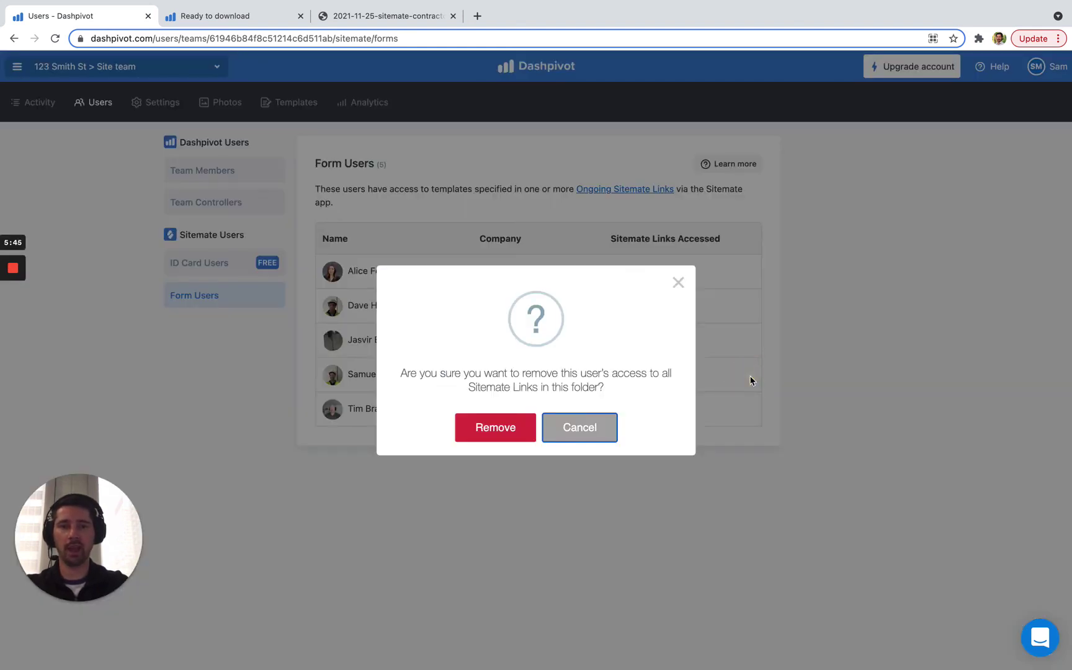
pyautogui.click(495, 427)
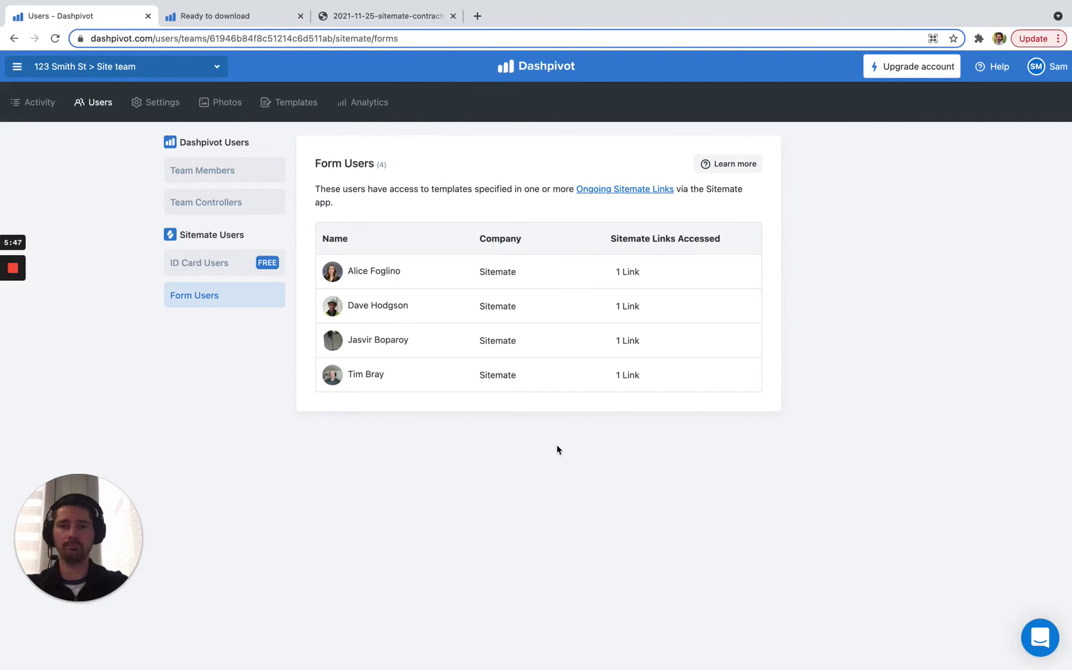
pyautogui.hotkey('ctrl', 'Right')
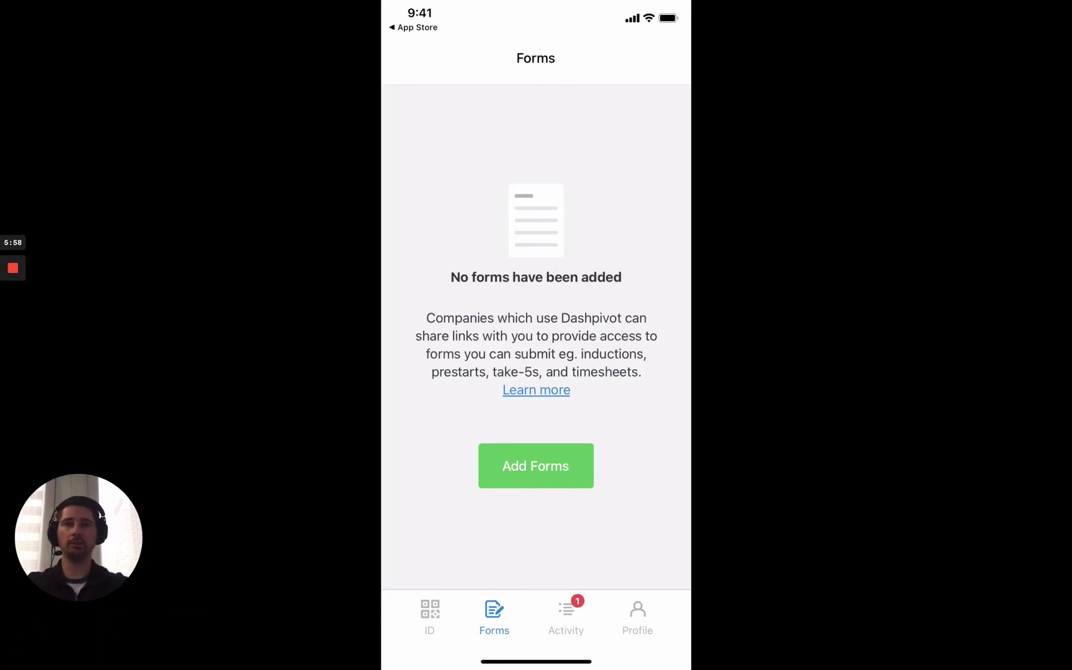
pyautogui.press('super+Tab')
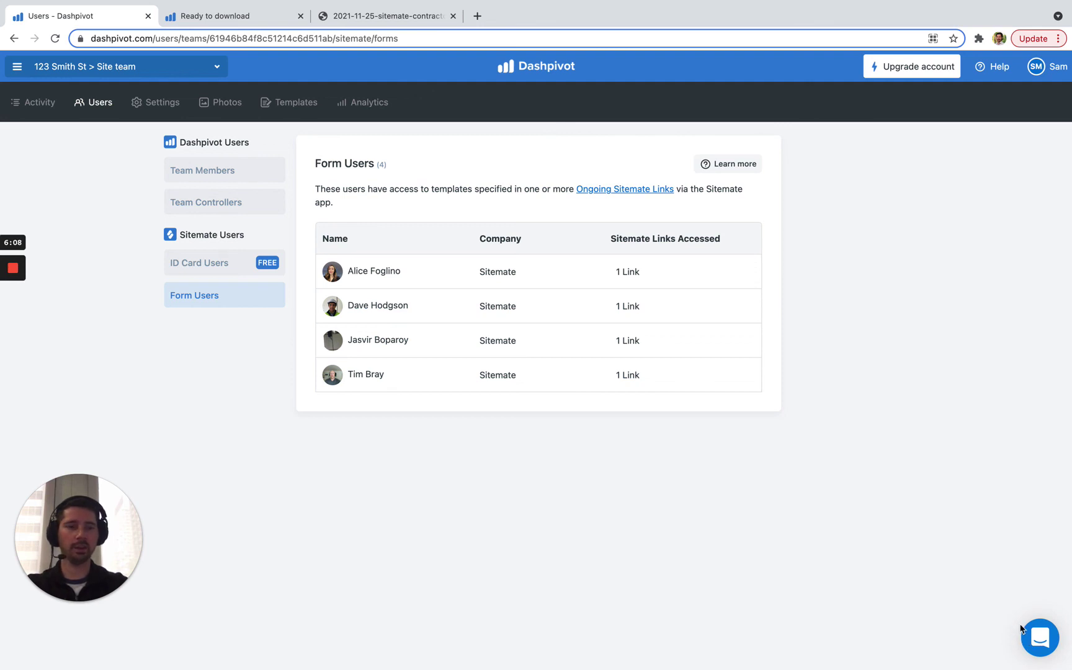
pyautogui.click(992, 72)
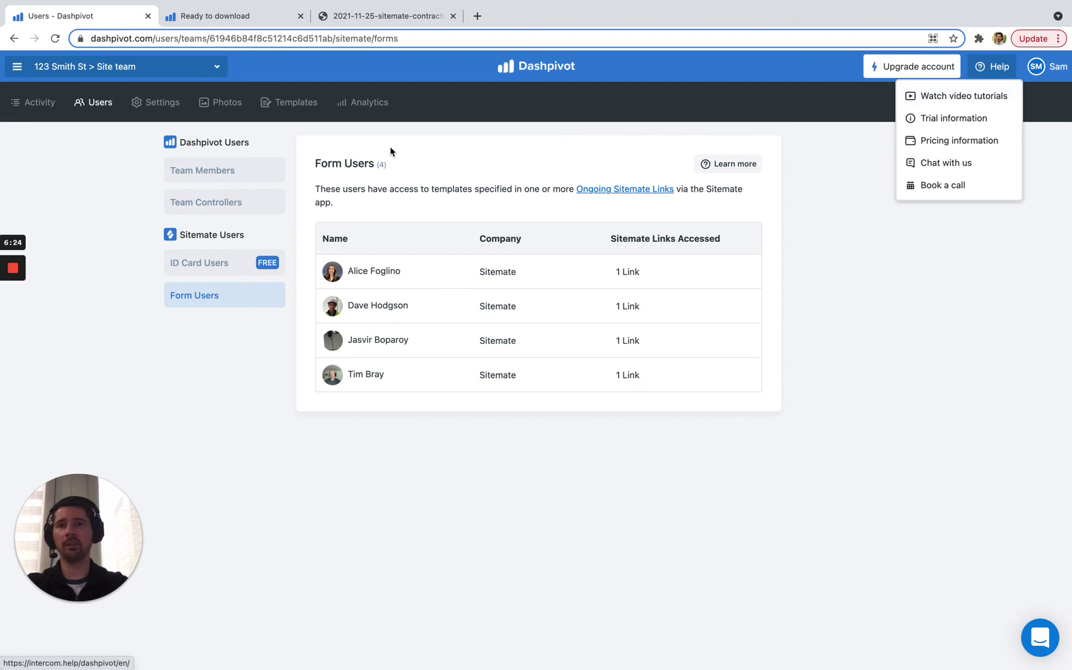
pyautogui.click(801, 261)
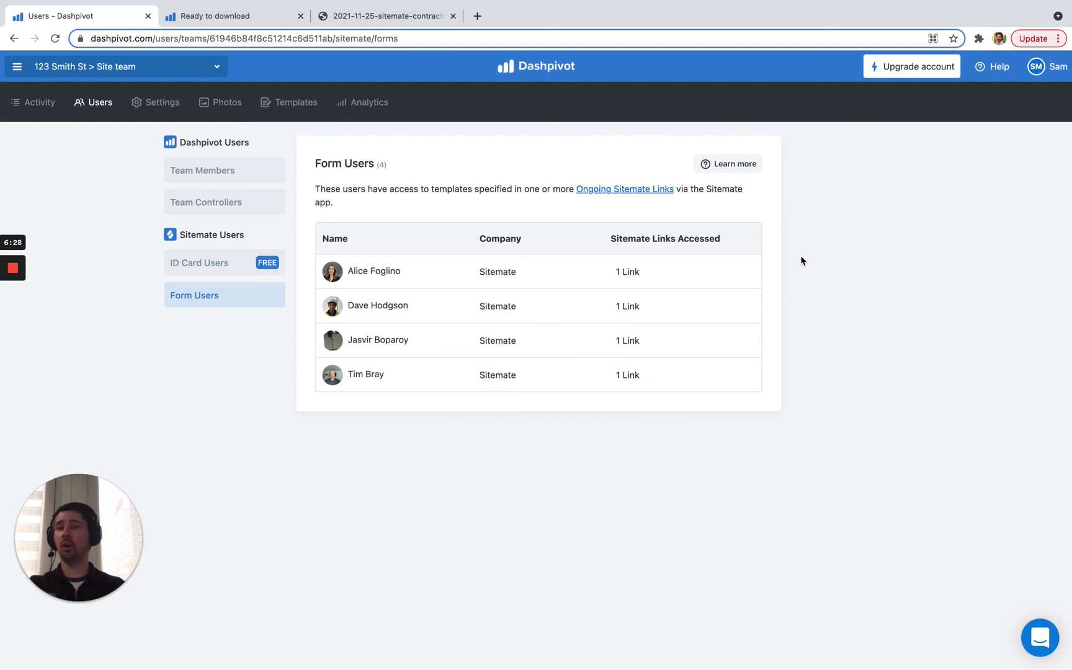